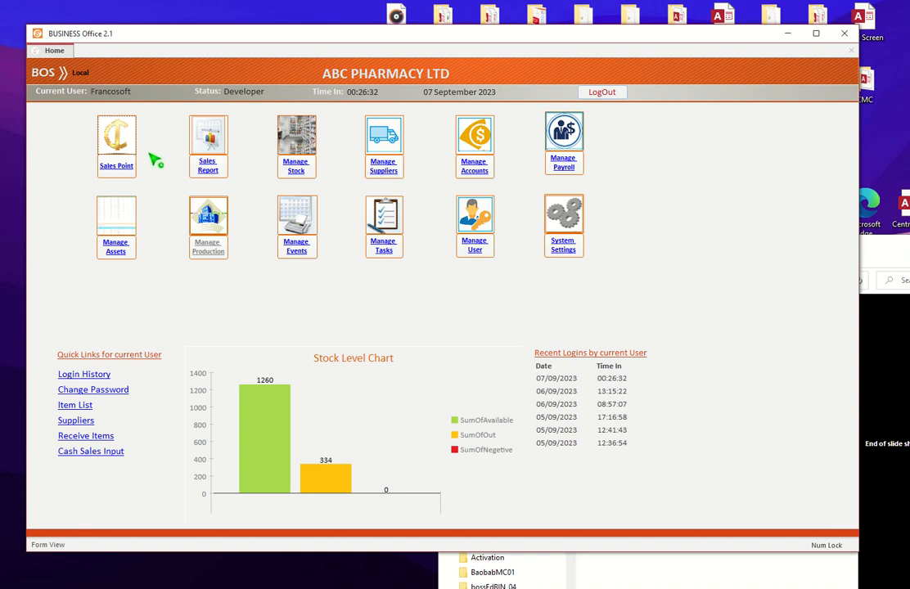
- Open the Sales Point and check its list of recent invoices
{"action": "left_click", "coordinate": [124, 147]}
{"action": "left_click", "coordinate": [128, 144]}
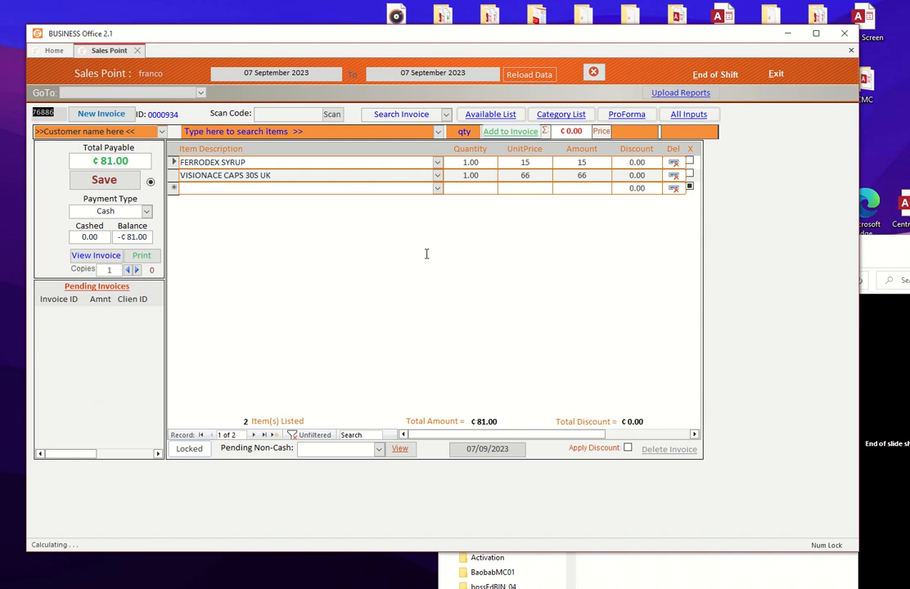
{"action": "left_click", "coordinate": [446, 115]}
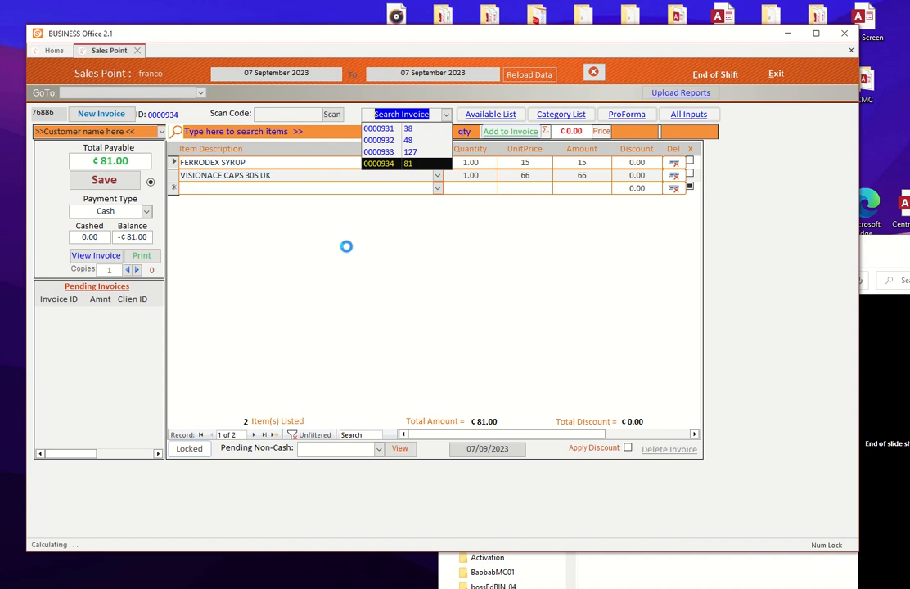
{"action": "left_click", "coordinate": [331, 232]}
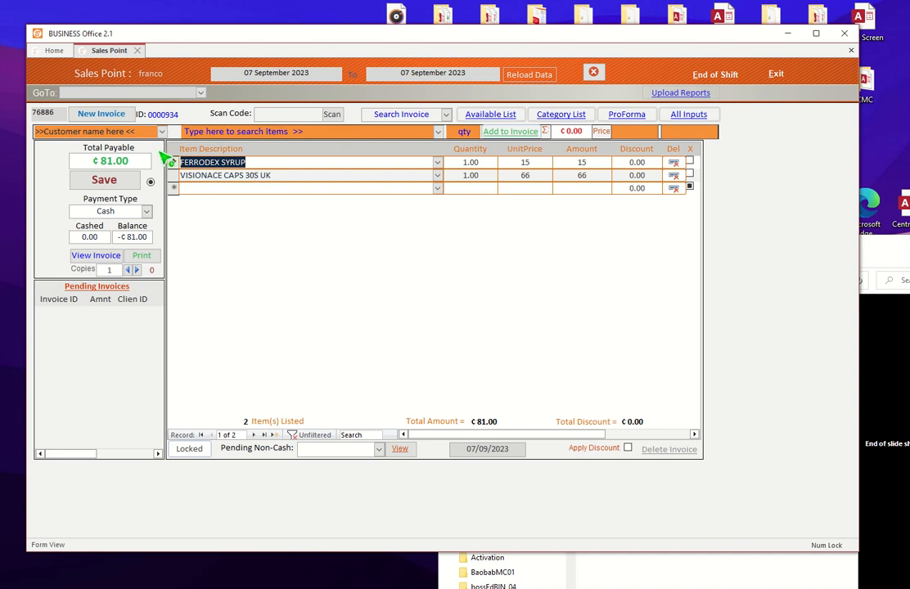
- Start a new invoice and add one GEBEXIME 500MG using the item search
{"action": "left_click", "coordinate": [118, 115]}
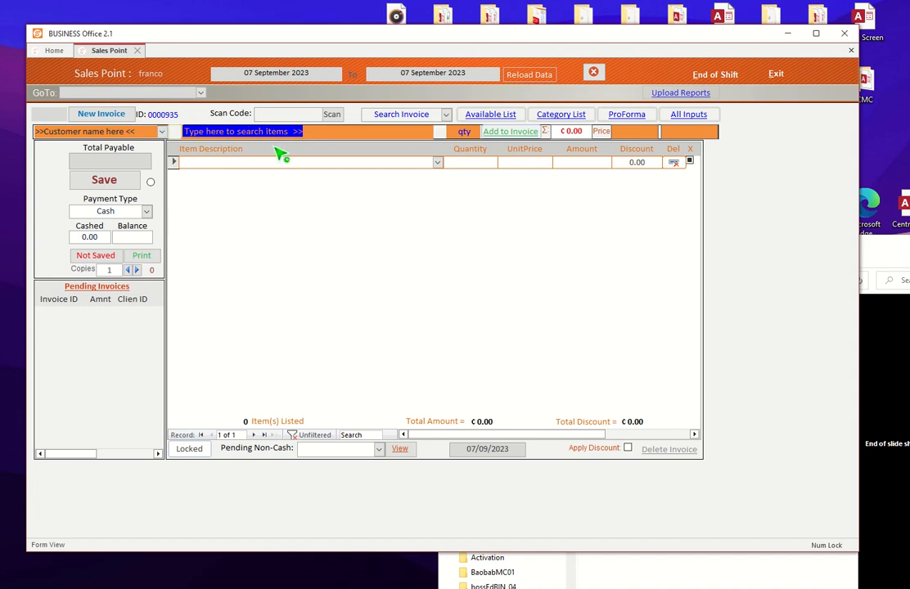
{"action": "type", "text": "ge"}
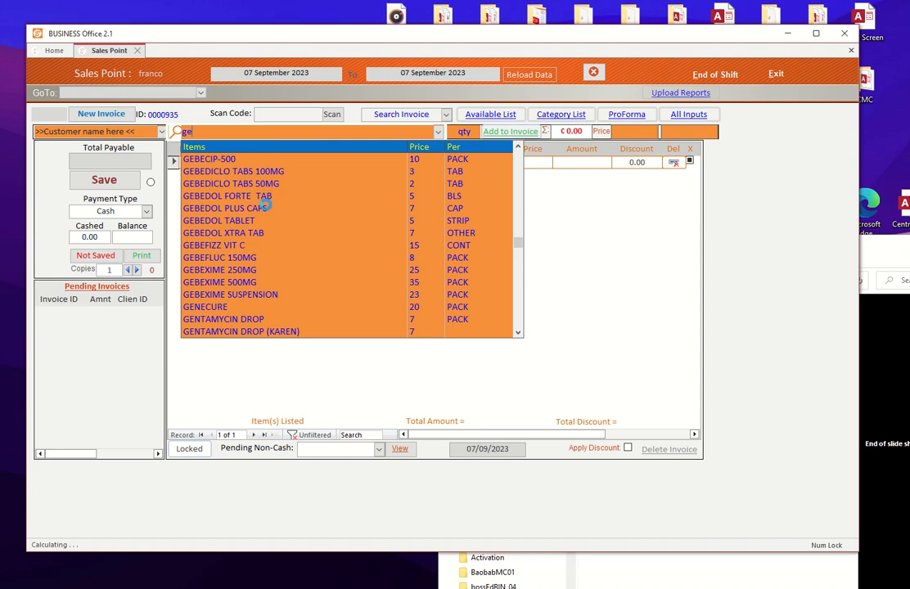
{"action": "left_click", "coordinate": [238, 282]}
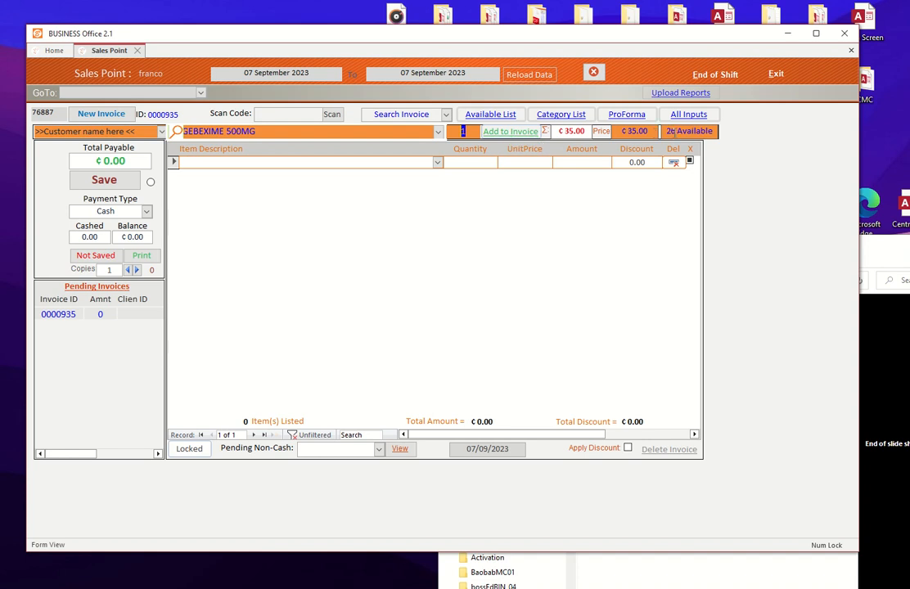
{"action": "left_click", "coordinate": [512, 134]}
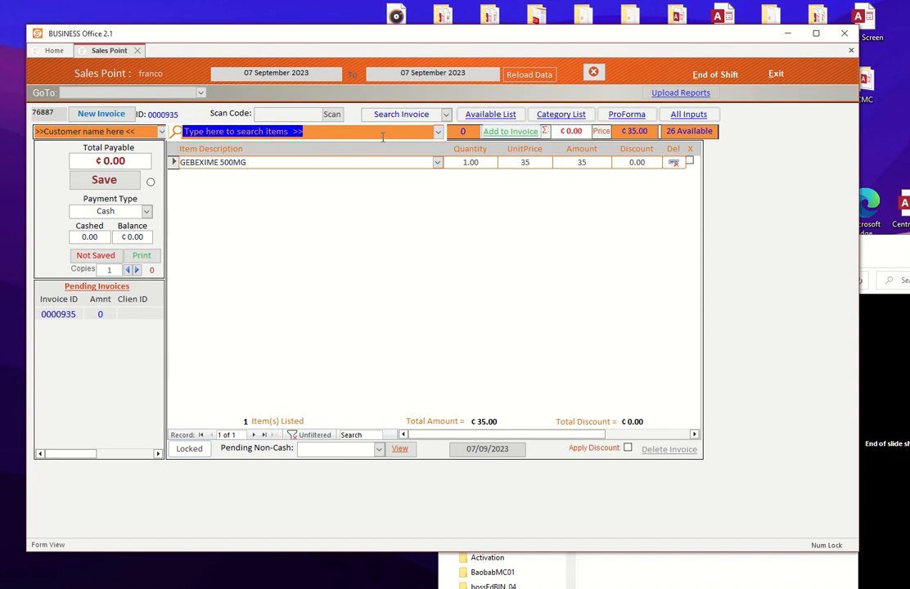
- Add one NIFEDIPINE 30MG CIRON using the item search and save the invoice
{"action": "type", "text": "ni"}
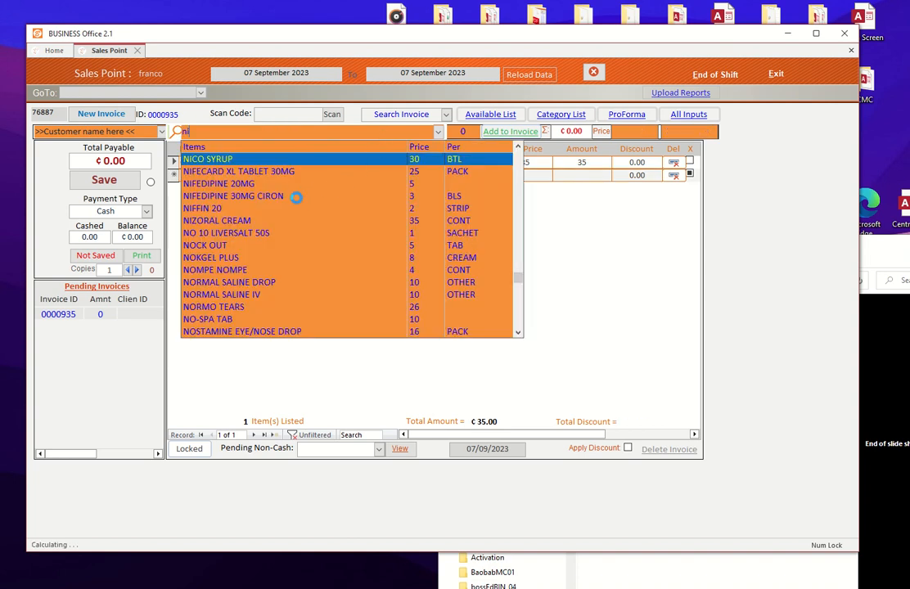
{"action": "left_click", "coordinate": [279, 195]}
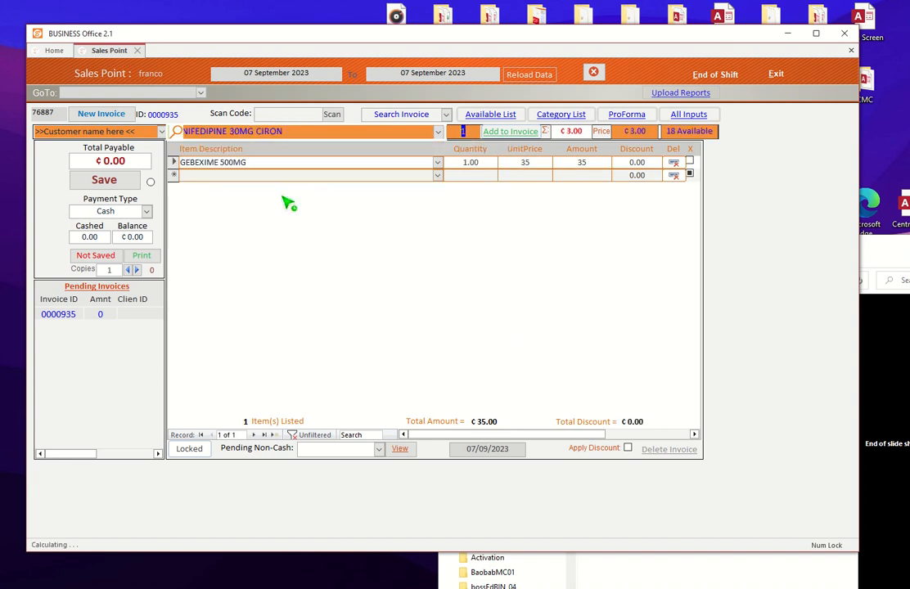
{"action": "left_click", "coordinate": [501, 131]}
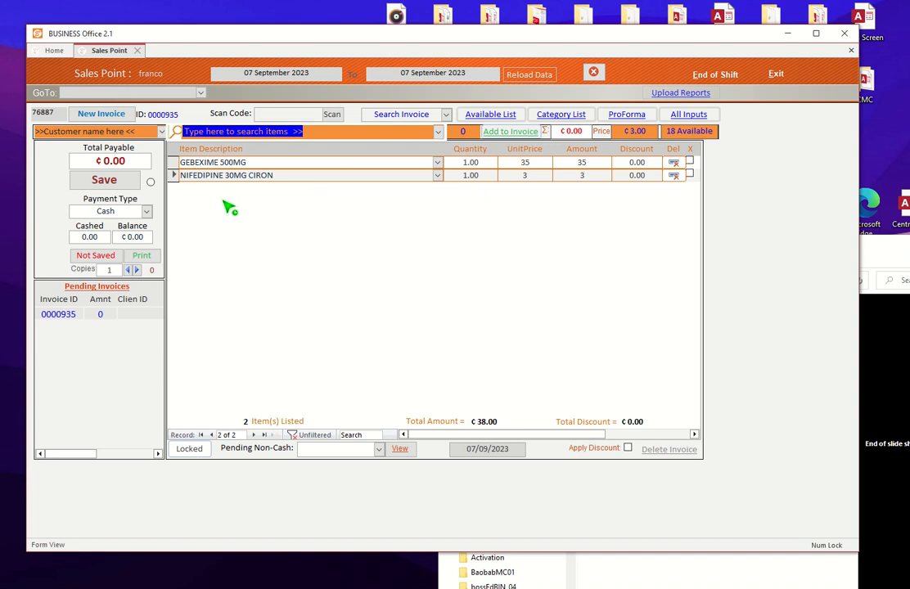
{"action": "left_click", "coordinate": [126, 180]}
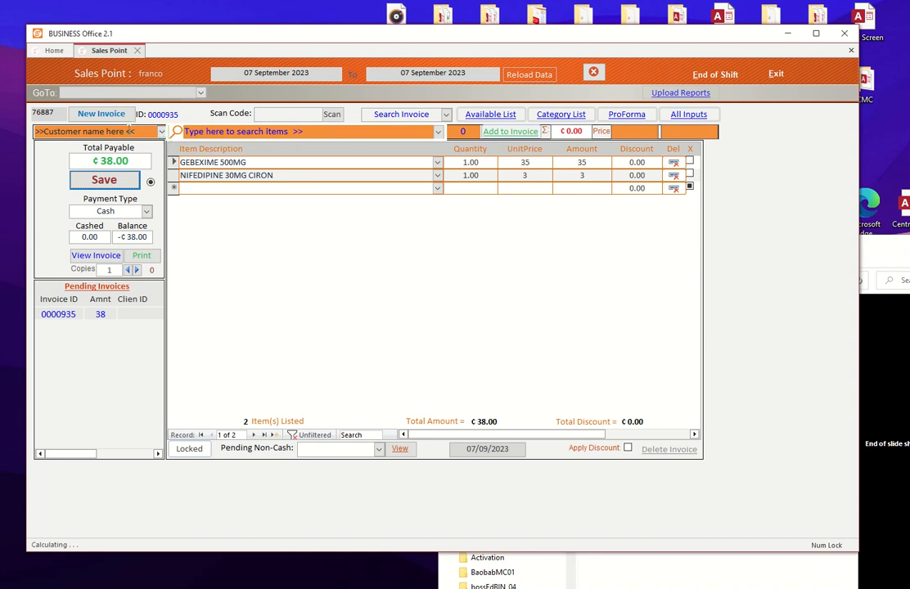
- Look through the customer name choices and the payment types offered for the saved invoice
{"action": "left_click", "coordinate": [162, 132]}
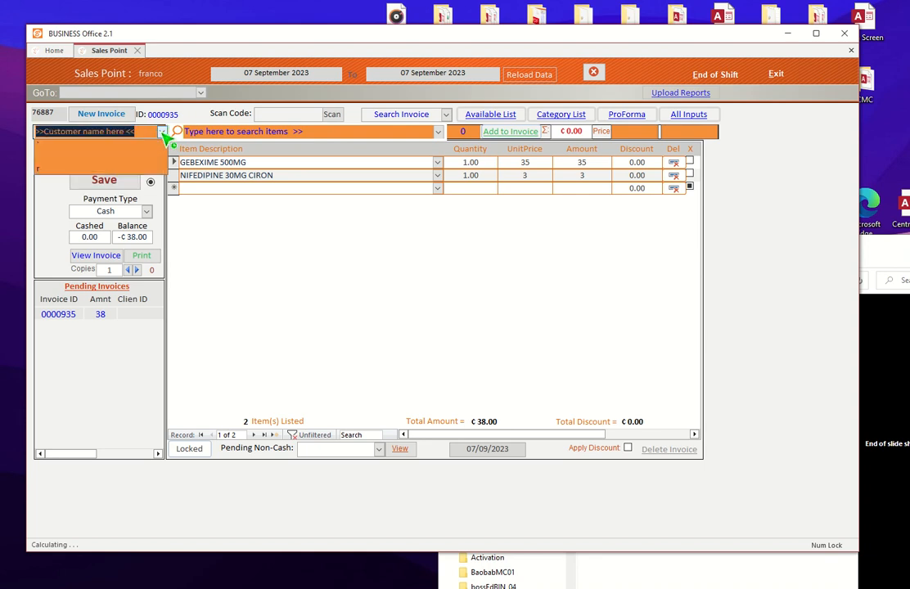
{"action": "left_click", "coordinate": [190, 190]}
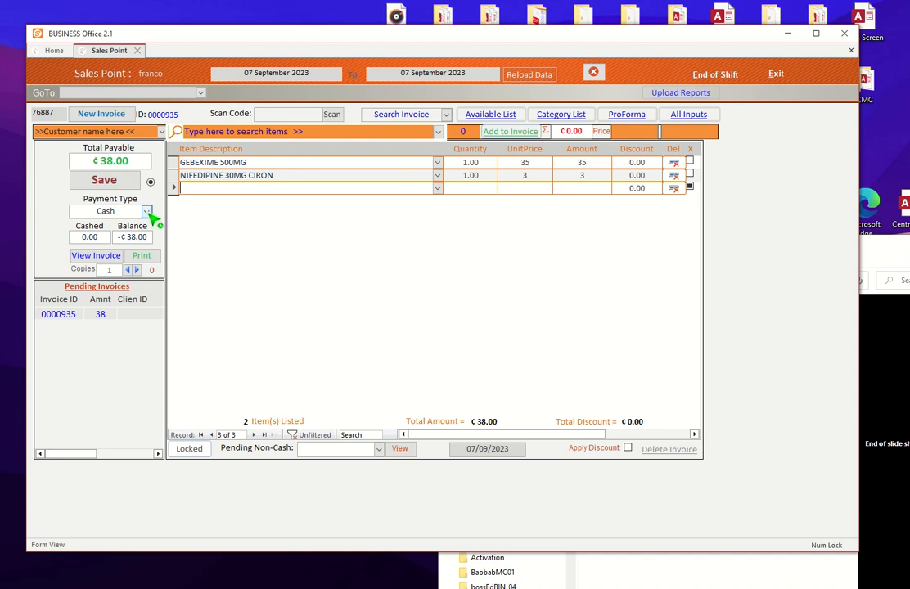
{"action": "left_click", "coordinate": [148, 211]}
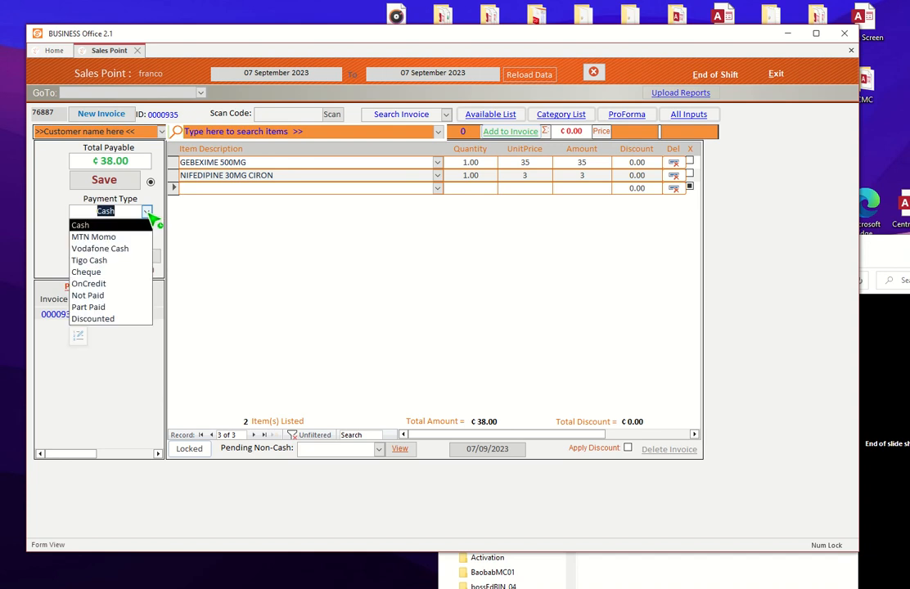
{"action": "left_click", "coordinate": [148, 212]}
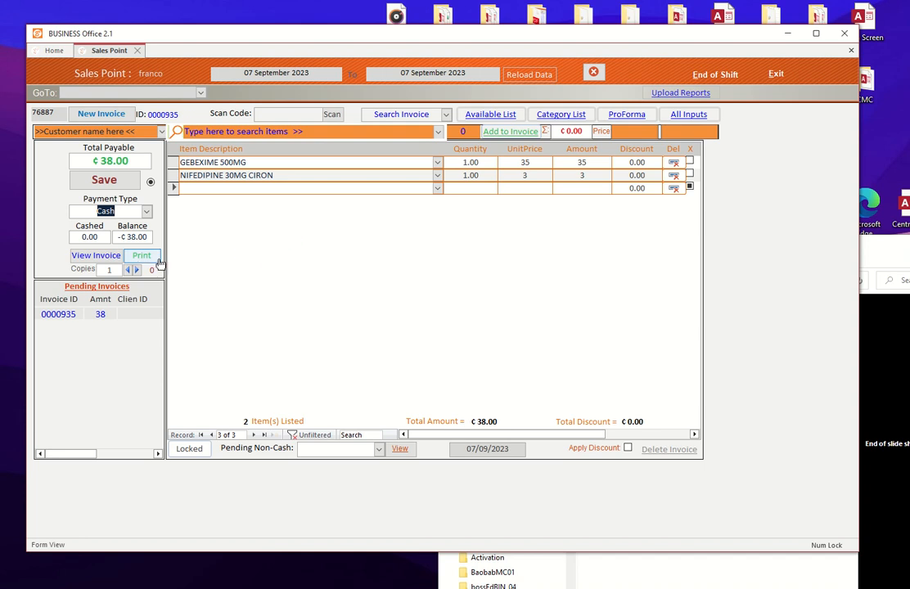
- Preview the saved invoice and review the printers offered for a custom print, without printing it
{"action": "left_click", "coordinate": [95, 255]}
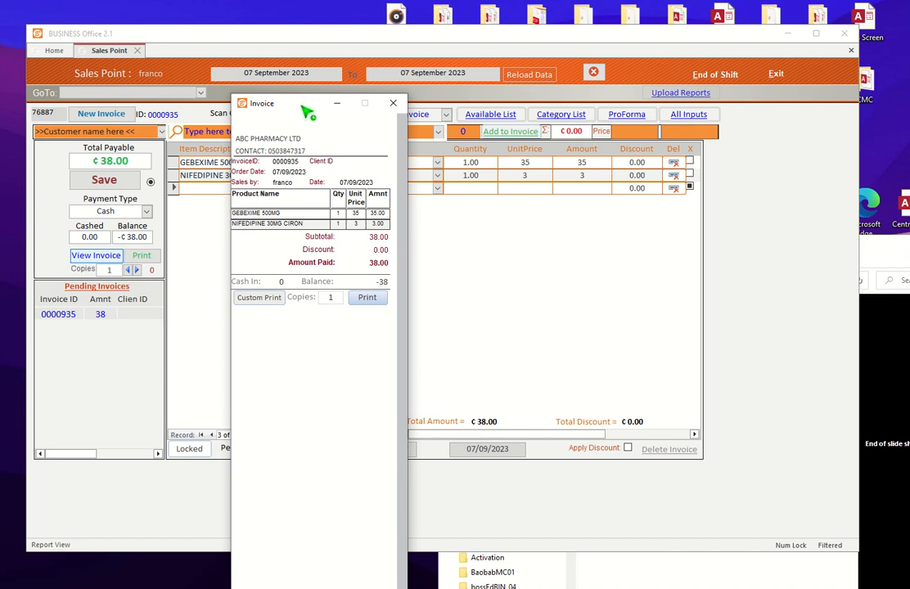
{"action": "left_click_drag", "start_coordinate": [301, 106], "coordinate": [264, 58]}
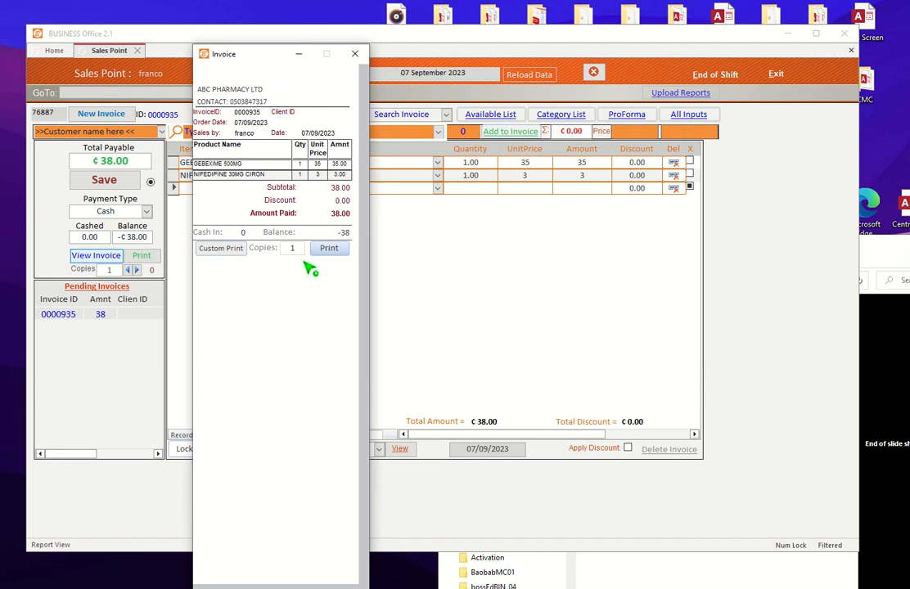
{"action": "left_click", "coordinate": [223, 248]}
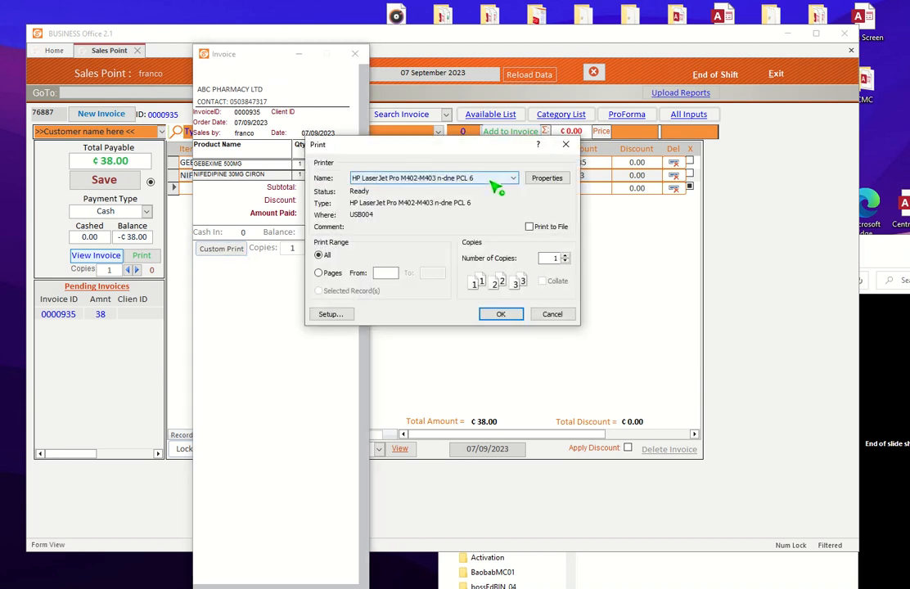
{"action": "left_click", "coordinate": [496, 181]}
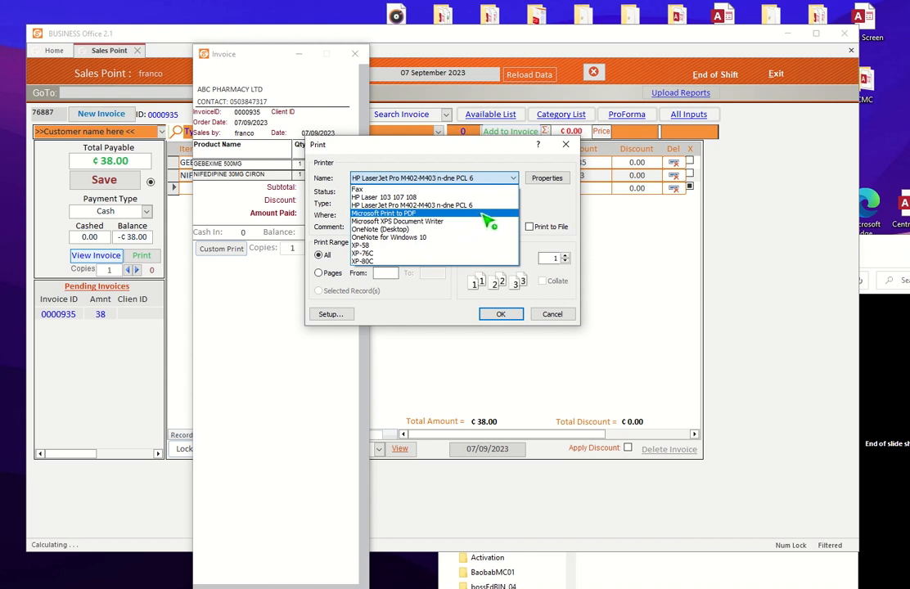
{"action": "left_click", "coordinate": [531, 209]}
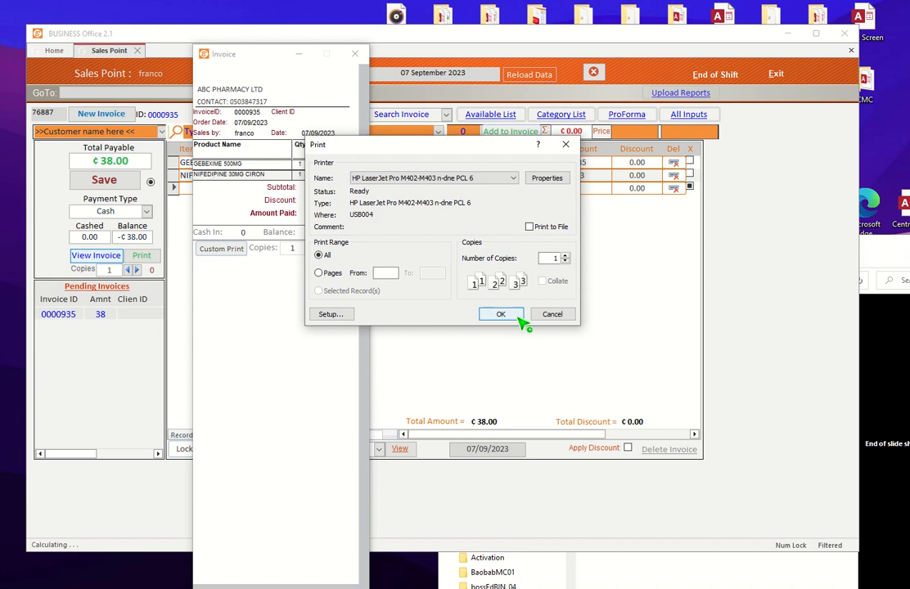
{"action": "left_click", "coordinate": [565, 147]}
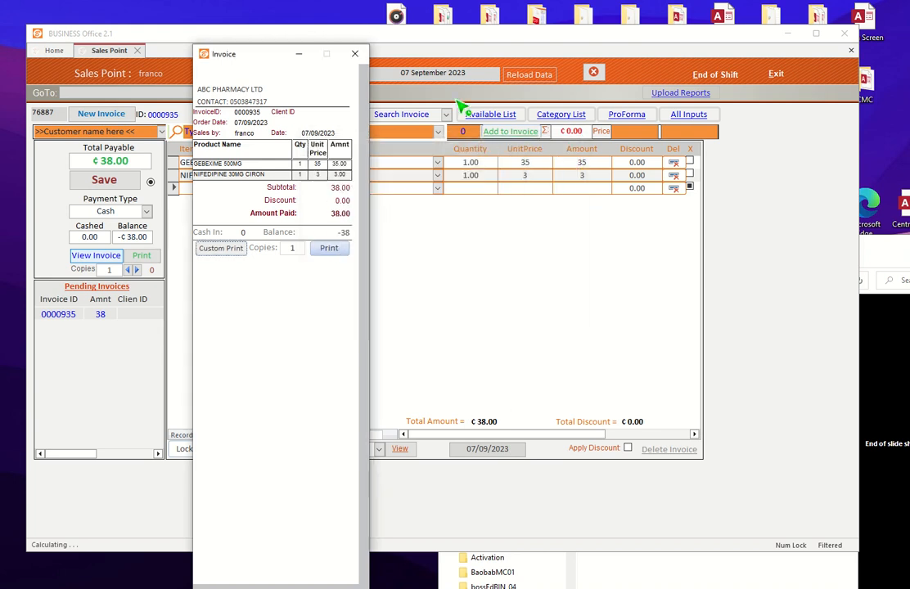
{"action": "left_click", "coordinate": [354, 54]}
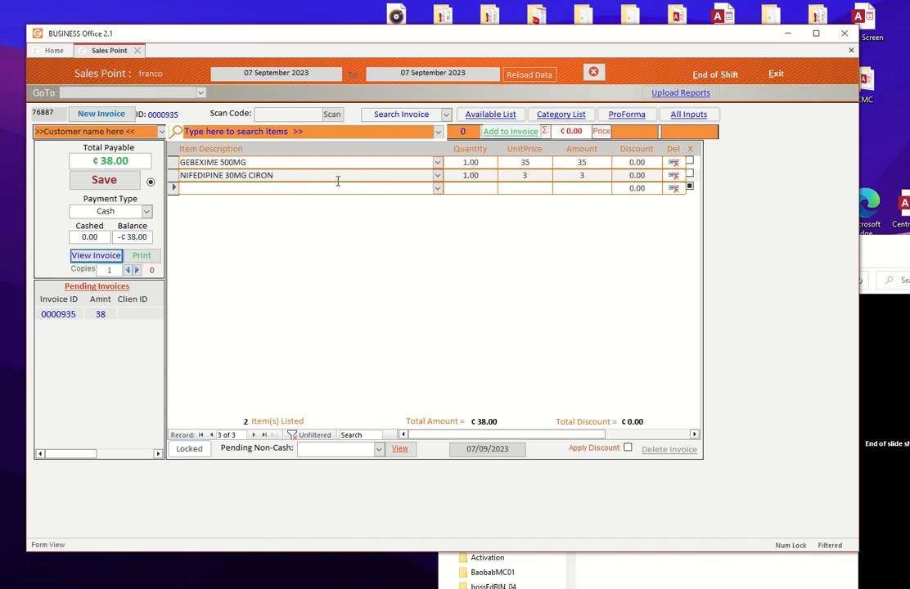
- Look at the item list offered in the saved invoice's empty row without choosing an item
{"action": "left_click", "coordinate": [198, 452]}
{"action": "left_click", "coordinate": [318, 185]}
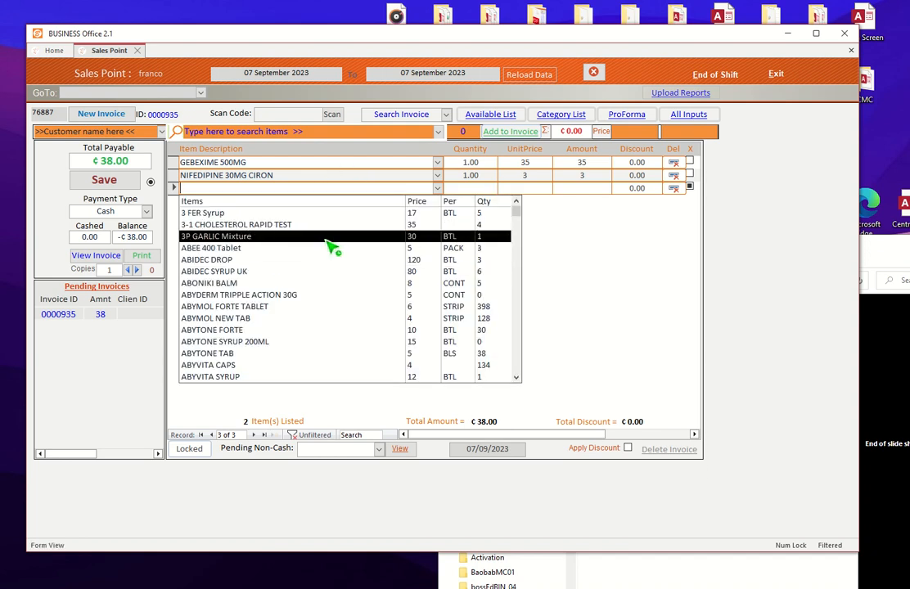
{"action": "left_click", "coordinate": [335, 164]}
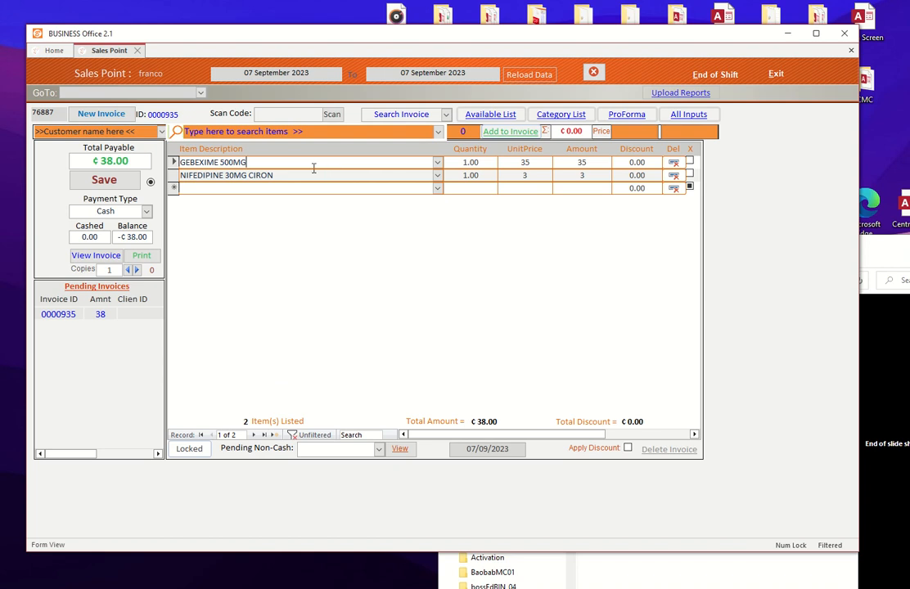
- Start another new invoice and unlock its item table for direct entry
{"action": "left_click", "coordinate": [121, 115]}
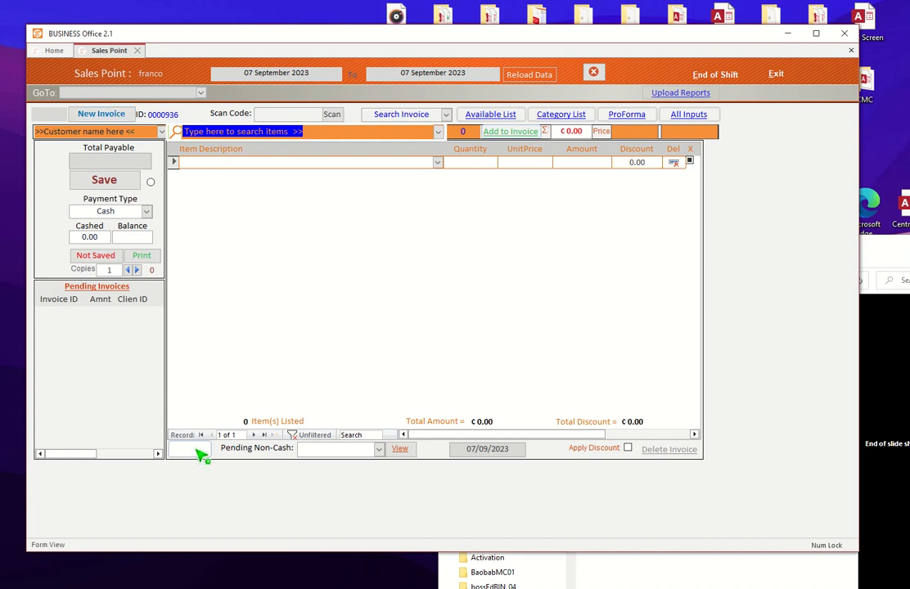
{"action": "left_click", "coordinate": [197, 450]}
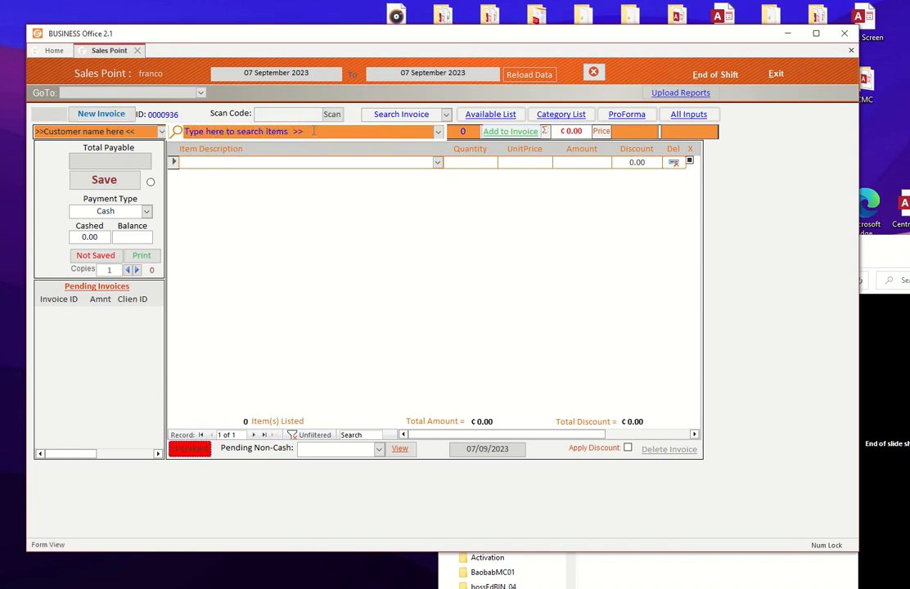
- Enter GERMOL LIQUID 500ML directly in the first row of the item table with a quantity of 2
{"action": "left_click", "coordinate": [293, 163]}
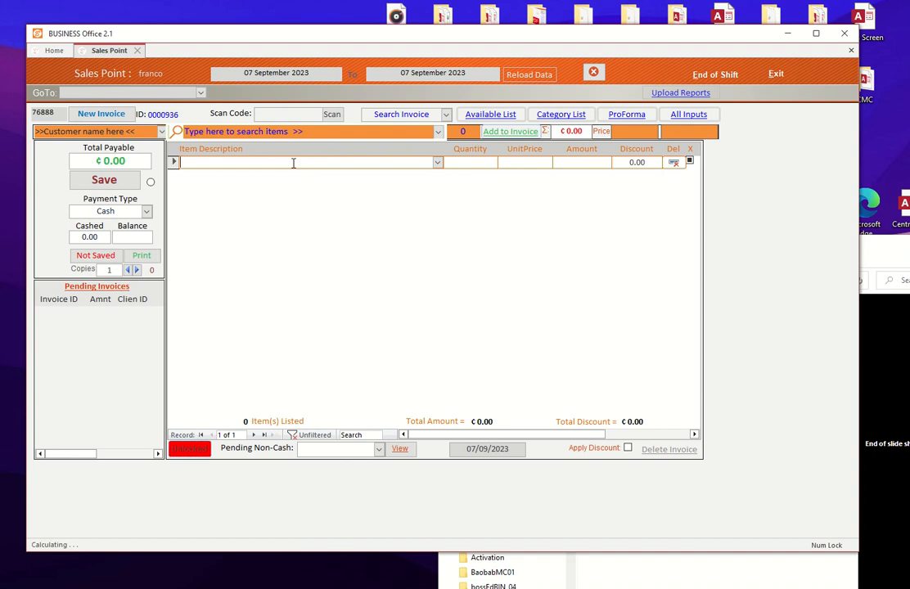
{"action": "type", "text": "gen"}
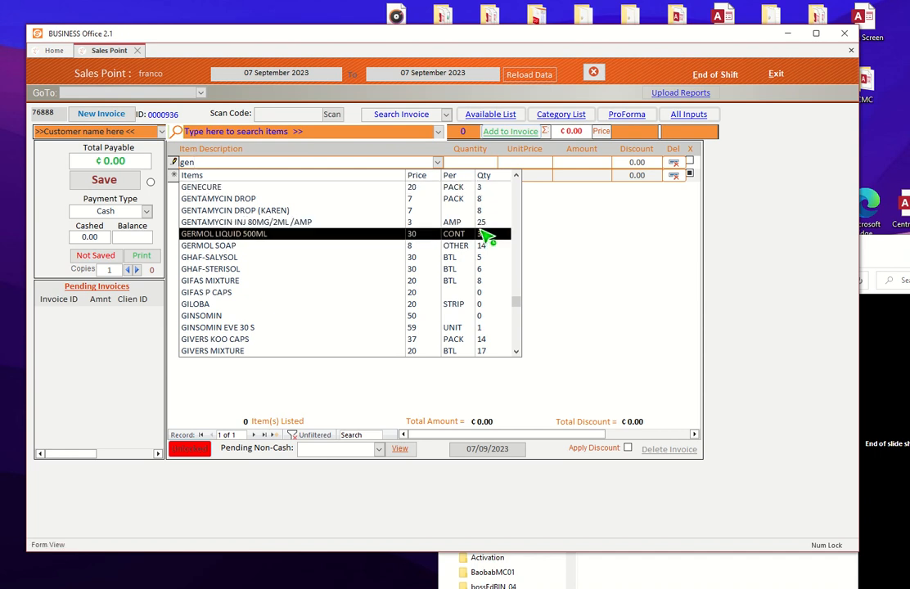
{"action": "left_click", "coordinate": [300, 235]}
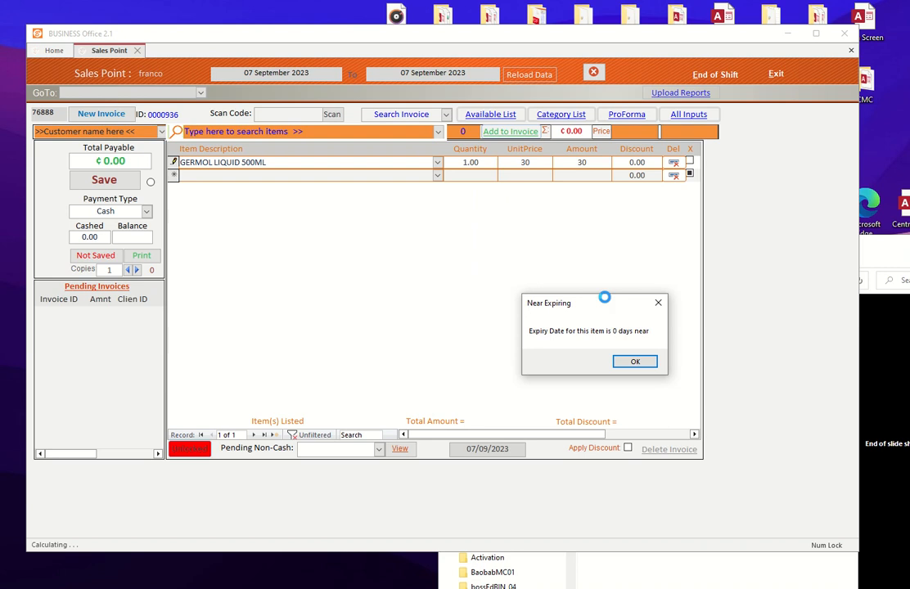
{"action": "left_click_drag", "start_coordinate": [603, 308], "coordinate": [555, 242]}
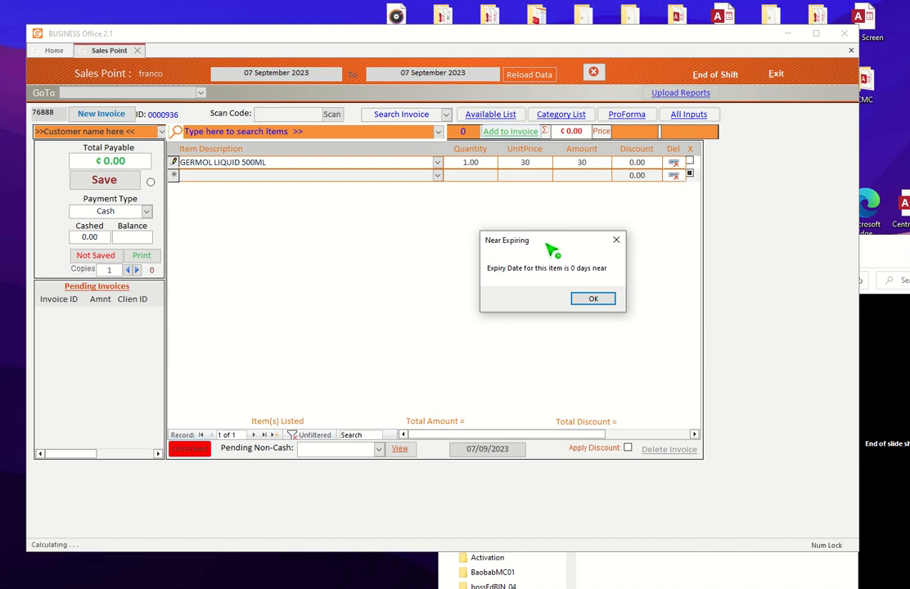
{"action": "left_click", "coordinate": [591, 299]}
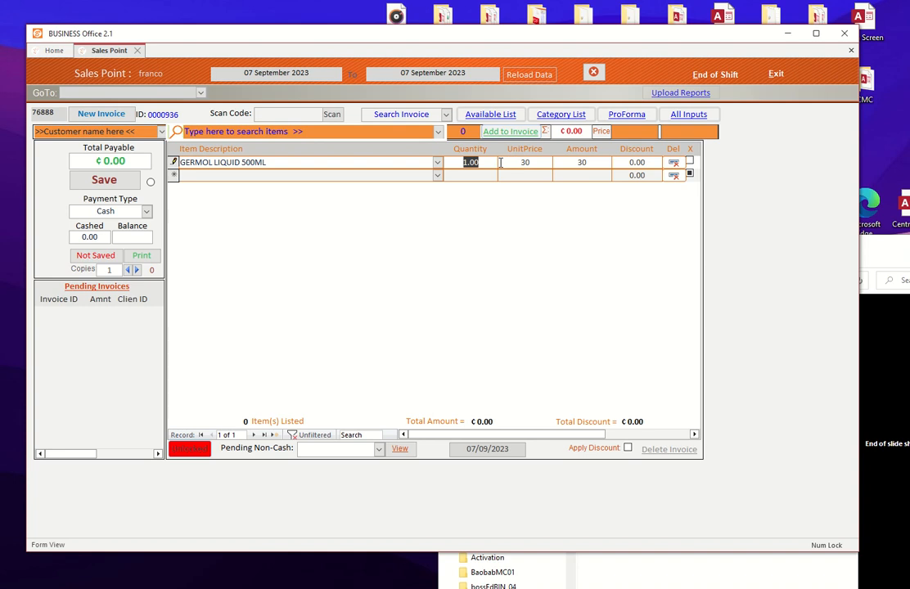
{"action": "type", "text": "2"}
{"action": "key", "text": "Tab"}
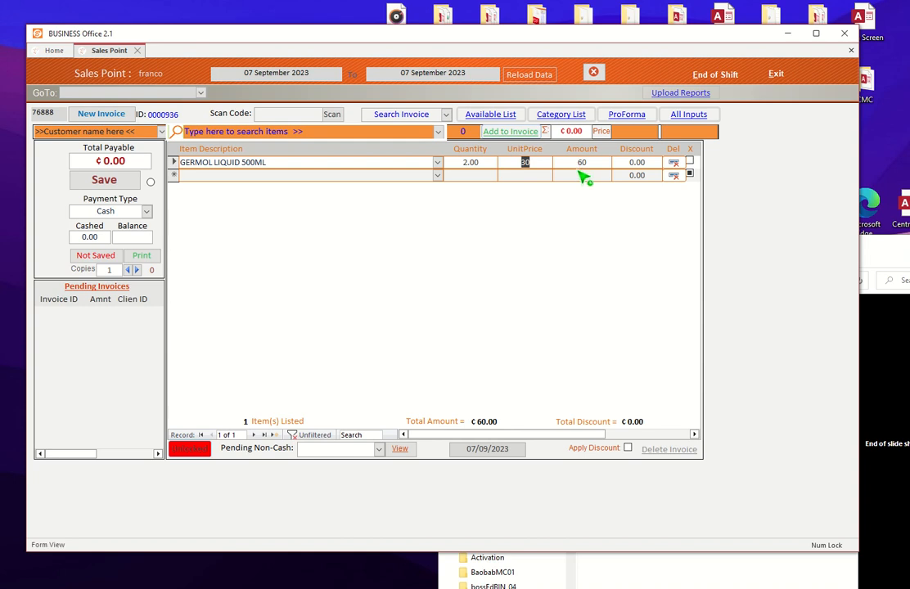
- Enter GAUZE BANDAGE 3 12 directly in the second row and dismiss the expiry notice
{"action": "left_click", "coordinate": [361, 175]}
{"action": "type", "text": "g"}
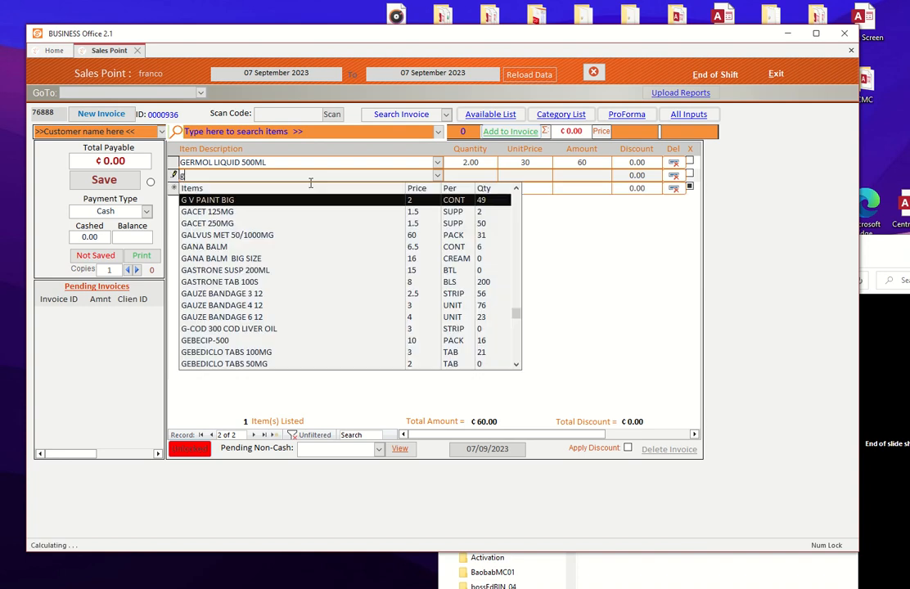
{"action": "left_click", "coordinate": [247, 292]}
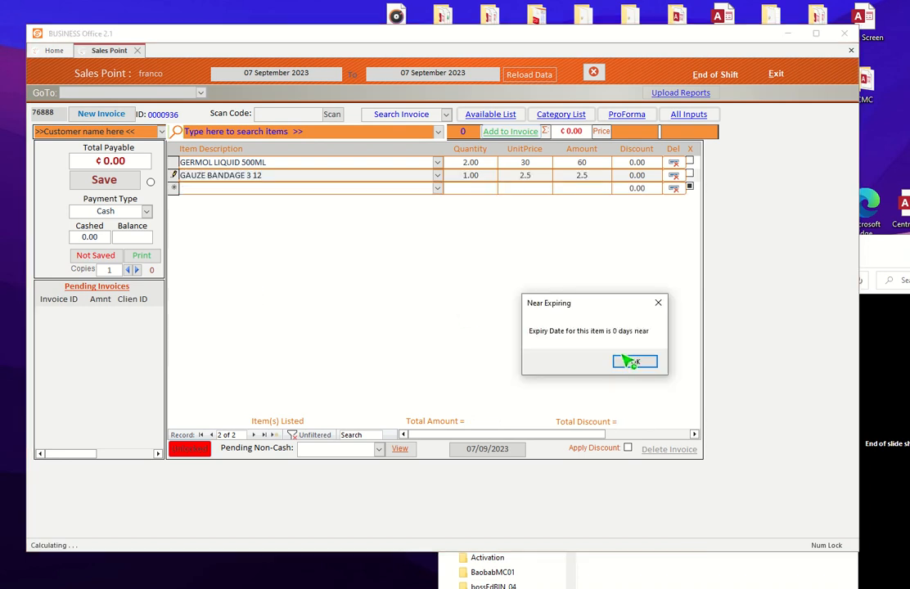
{"action": "left_click", "coordinate": [630, 365]}
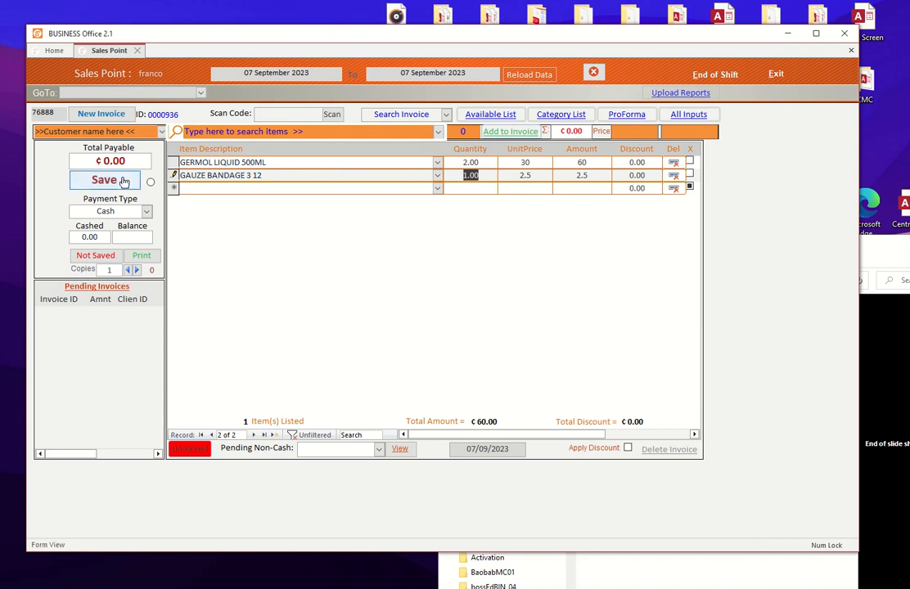
- Save the invoice containing GERMOL LIQUID 500ML and GAUZE BANDAGE 3 12
{"action": "left_click", "coordinate": [123, 182]}
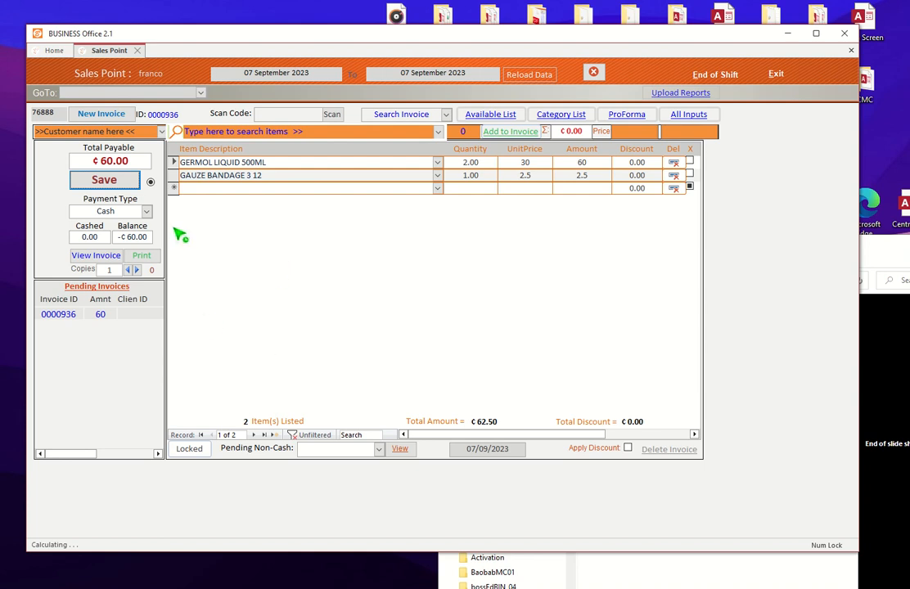
{"action": "left_click", "coordinate": [129, 186]}
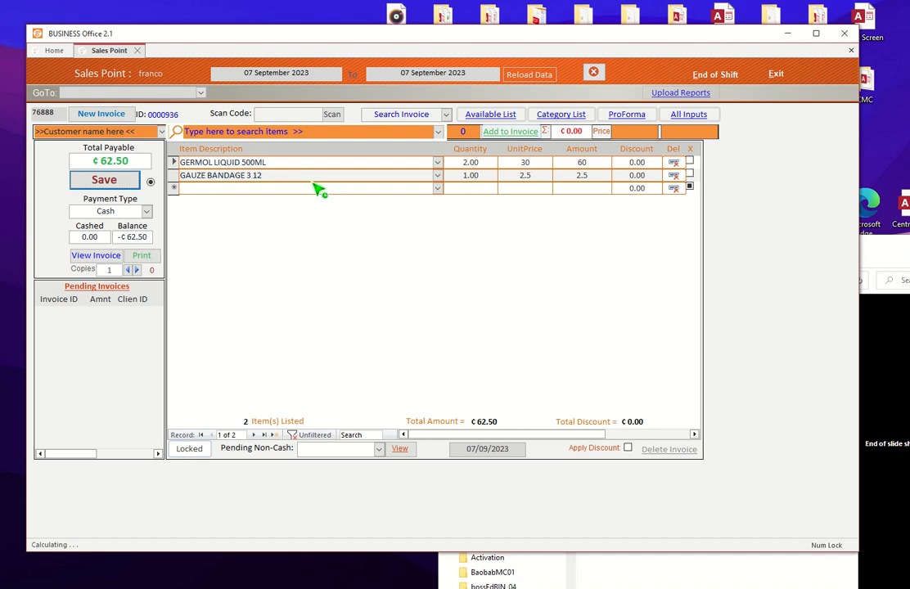
- Add ABYTONE FORTE with a quantity of 1 from the available items list, close the list and save the invoice again
{"action": "left_click", "coordinate": [493, 115]}
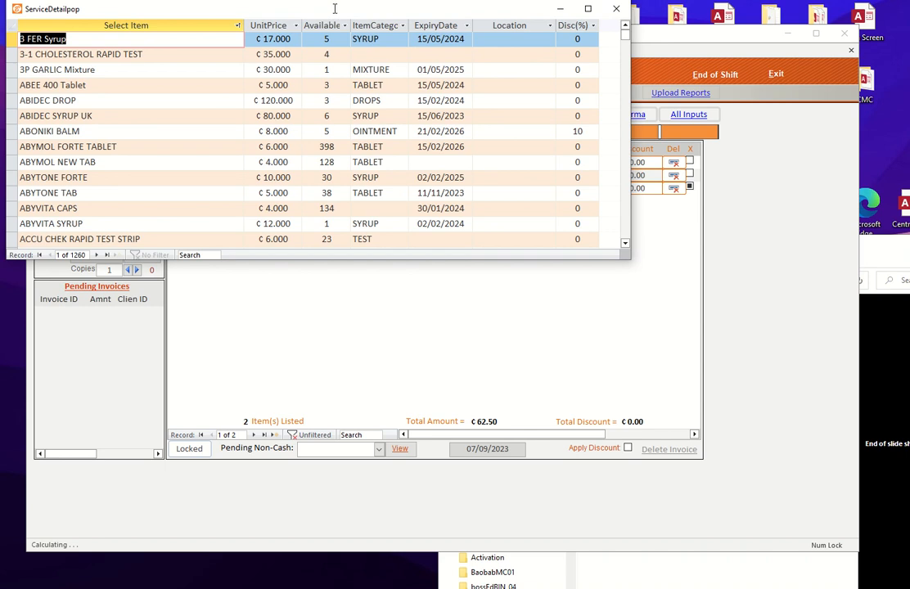
{"action": "left_click_drag", "start_coordinate": [312, 10], "coordinate": [436, 297]}
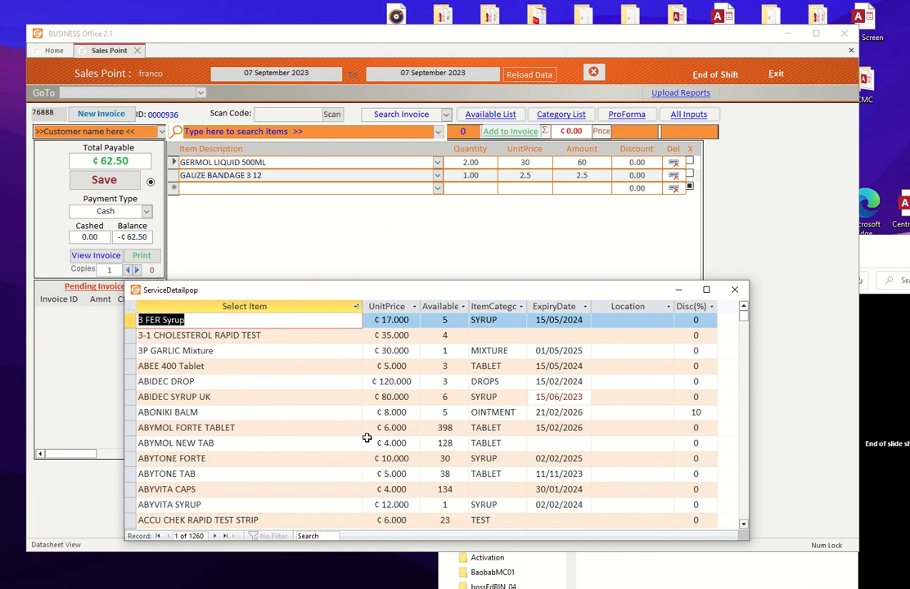
{"action": "double_click", "coordinate": [265, 458]}
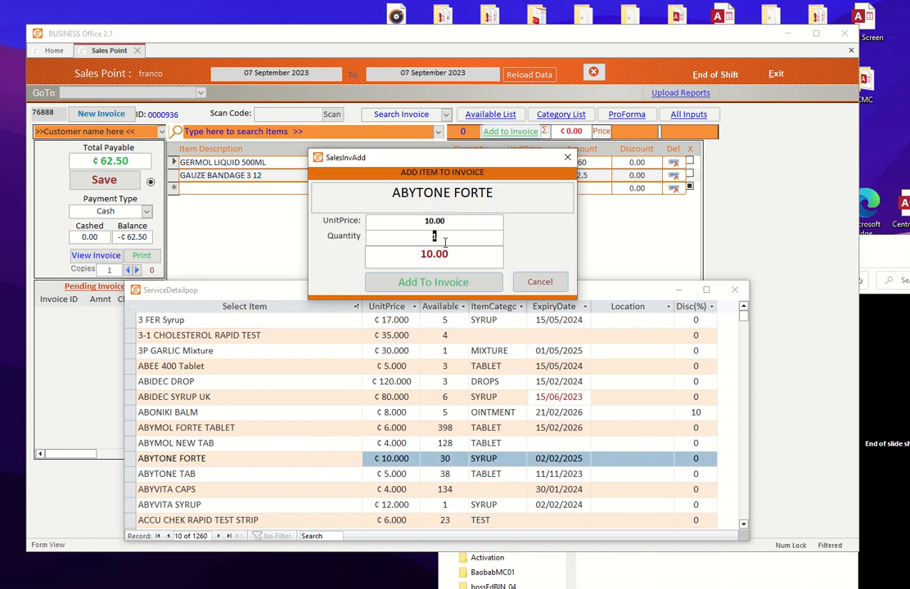
{"action": "left_click", "coordinate": [439, 282]}
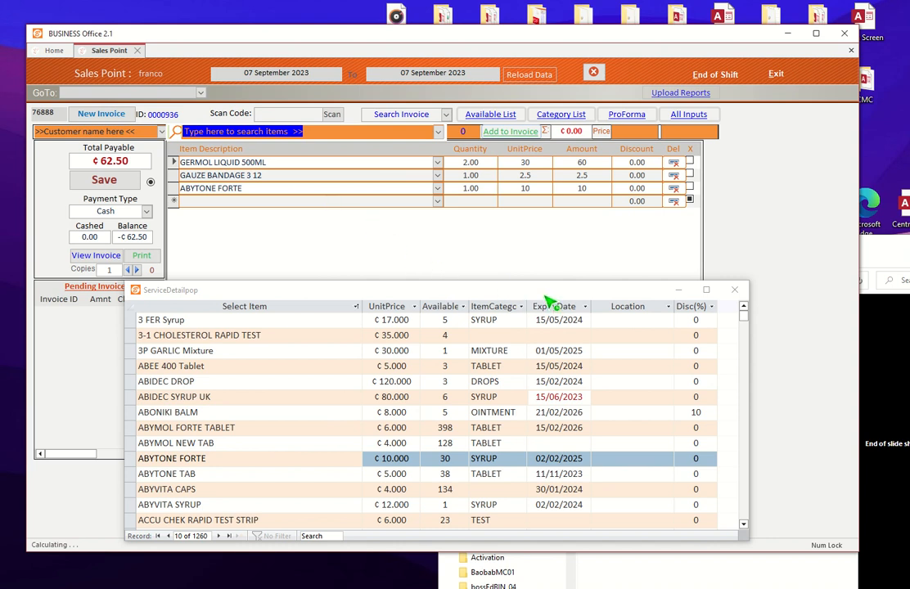
{"action": "left_click_drag", "start_coordinate": [623, 293], "coordinate": [566, 280]}
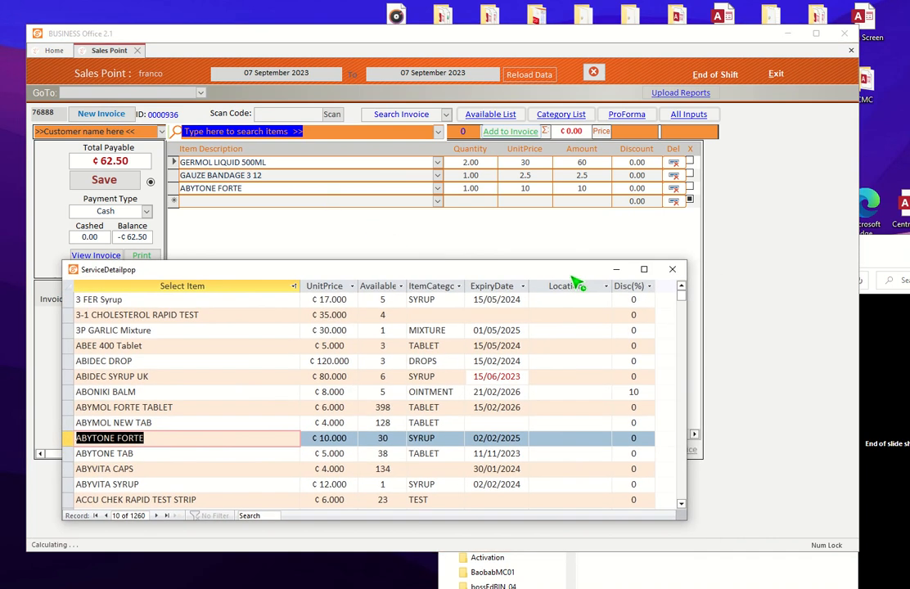
{"action": "left_click", "coordinate": [671, 270]}
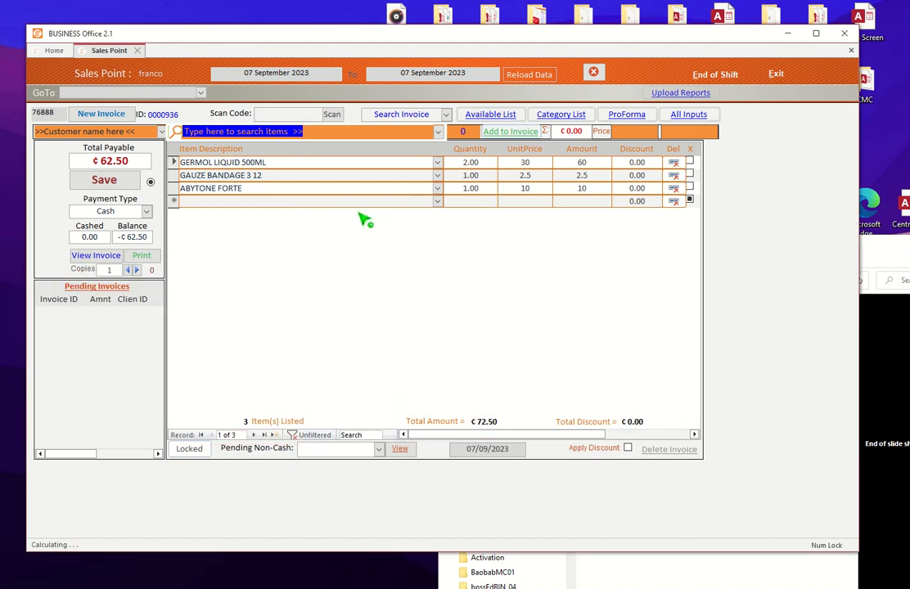
{"action": "left_click", "coordinate": [125, 183]}
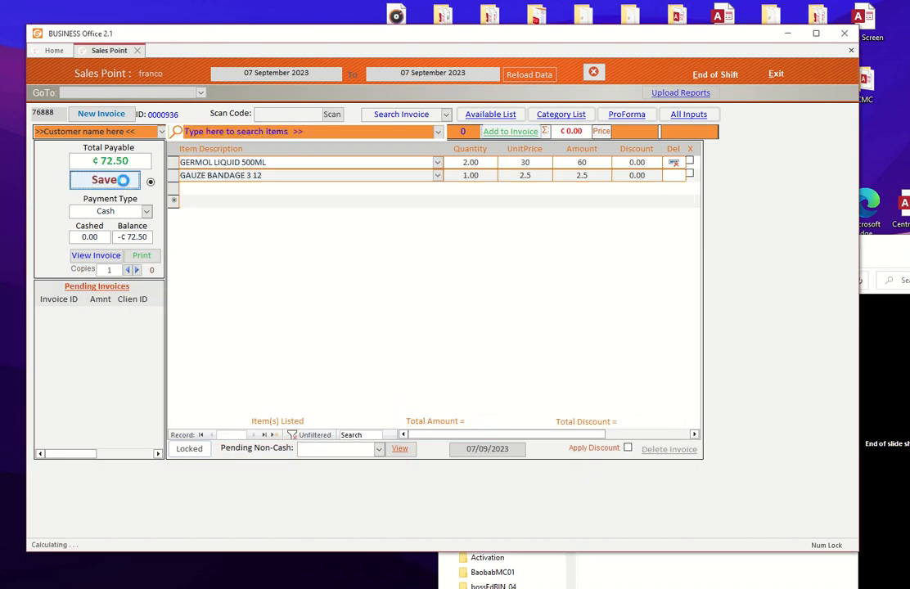
- Start a new invoice and add one ROBB INHALER from the category list's INHALER category, dismissing the expiry notice
{"action": "left_click", "coordinate": [113, 114]}
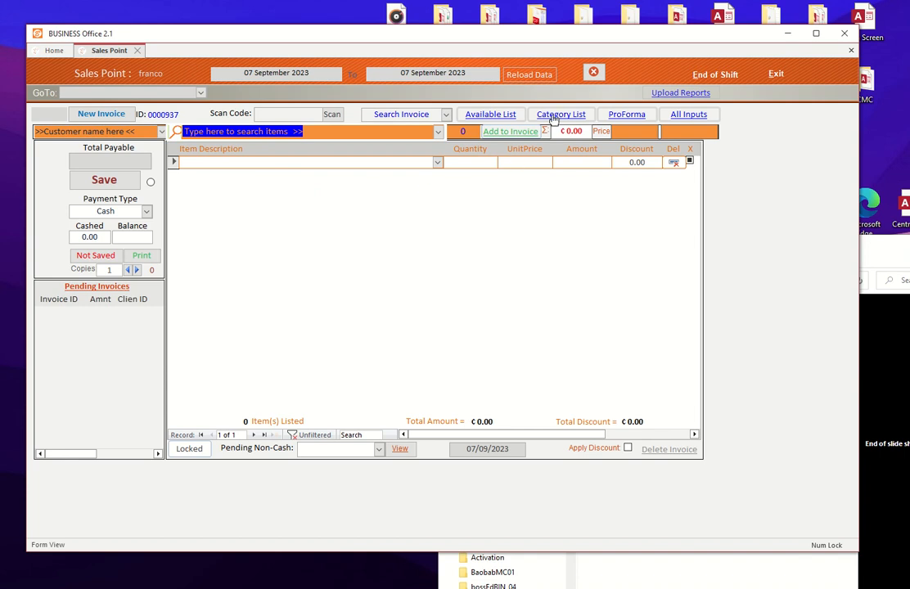
{"action": "left_click", "coordinate": [554, 117]}
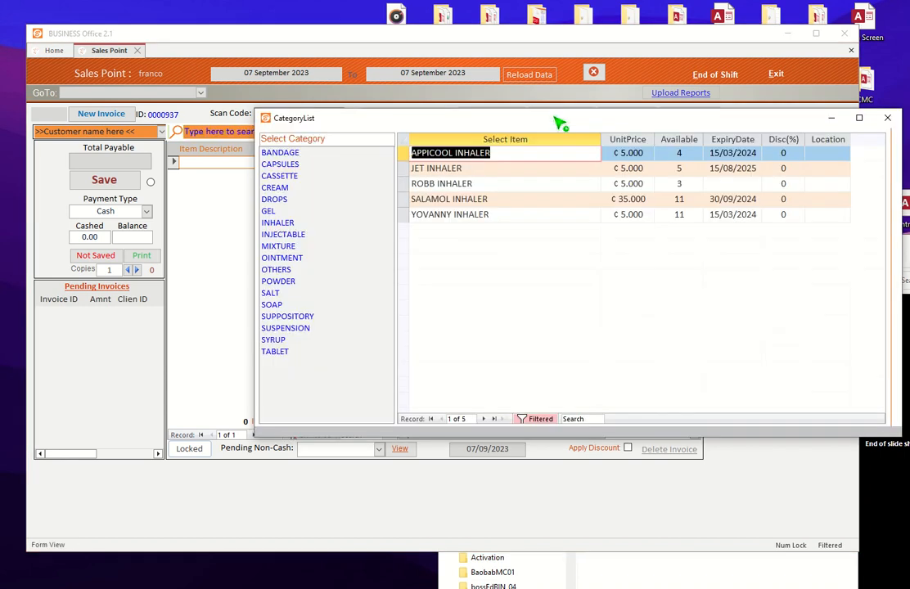
{"action": "left_click_drag", "start_coordinate": [559, 123], "coordinate": [494, 168]}
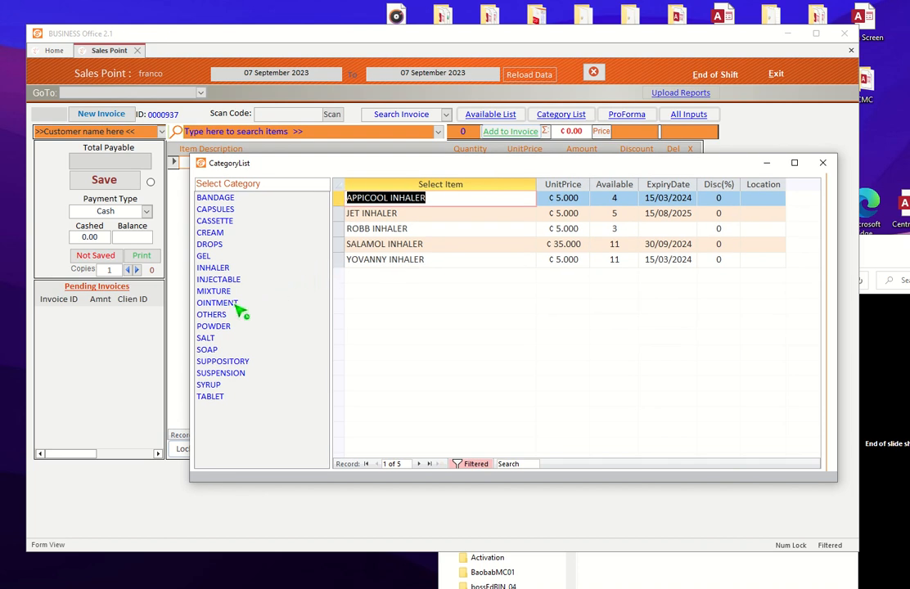
{"action": "left_click_drag", "start_coordinate": [350, 174], "coordinate": [311, 294]}
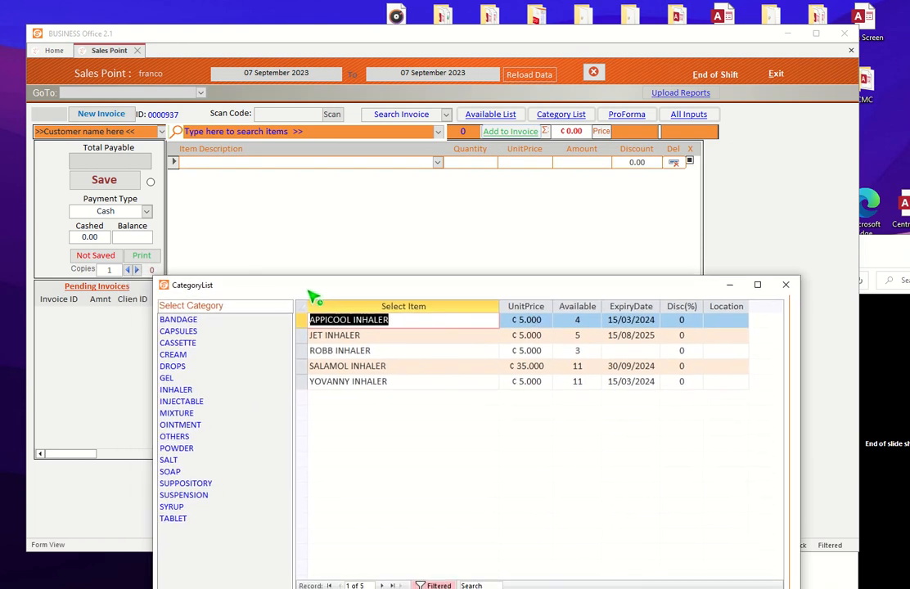
{"action": "left_click", "coordinate": [189, 390]}
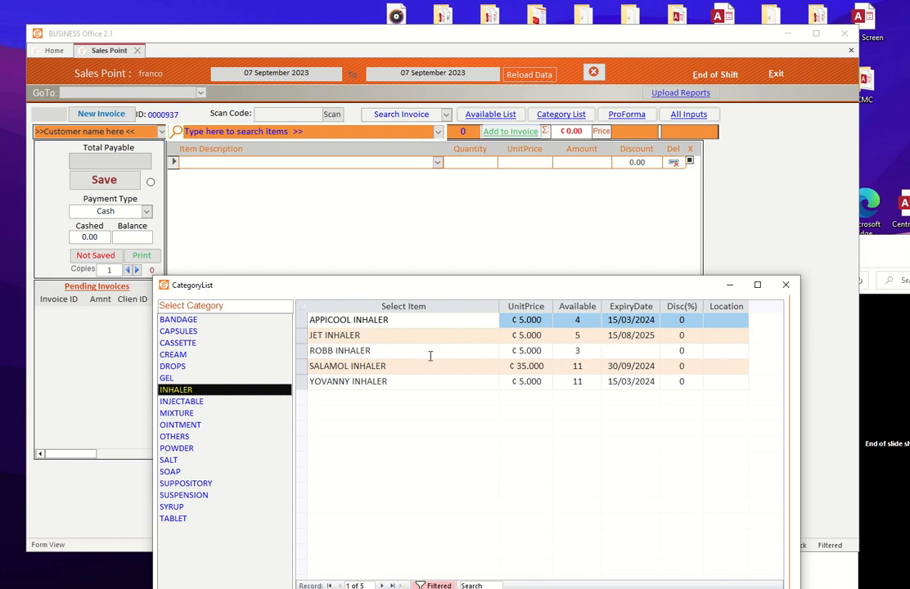
{"action": "double_click", "coordinate": [387, 353]}
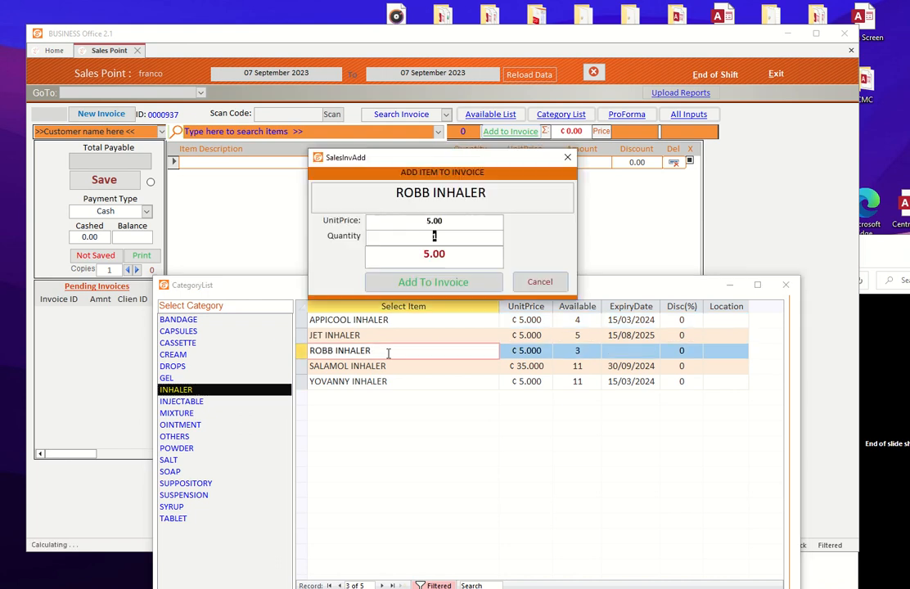
{"action": "left_click", "coordinate": [443, 283]}
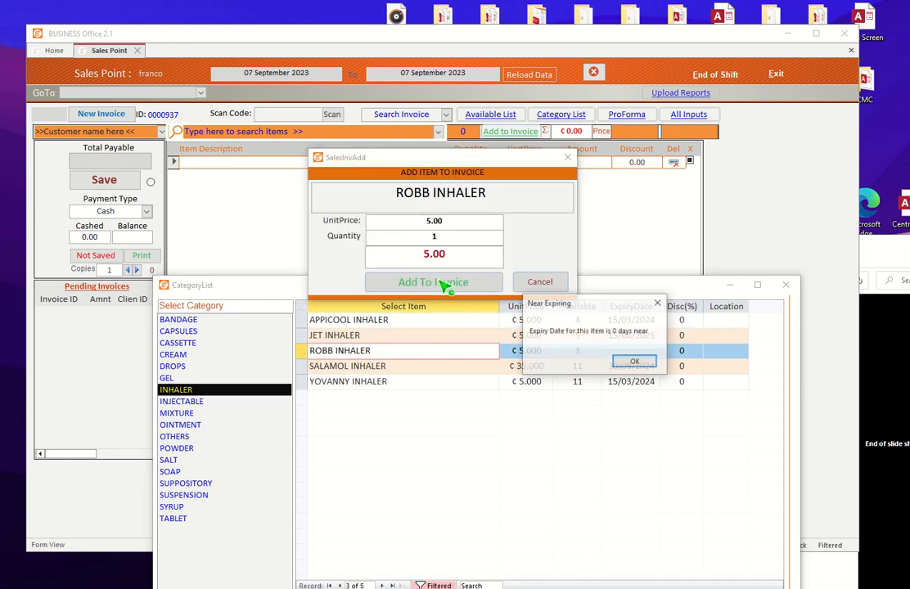
{"action": "left_click", "coordinate": [630, 363]}
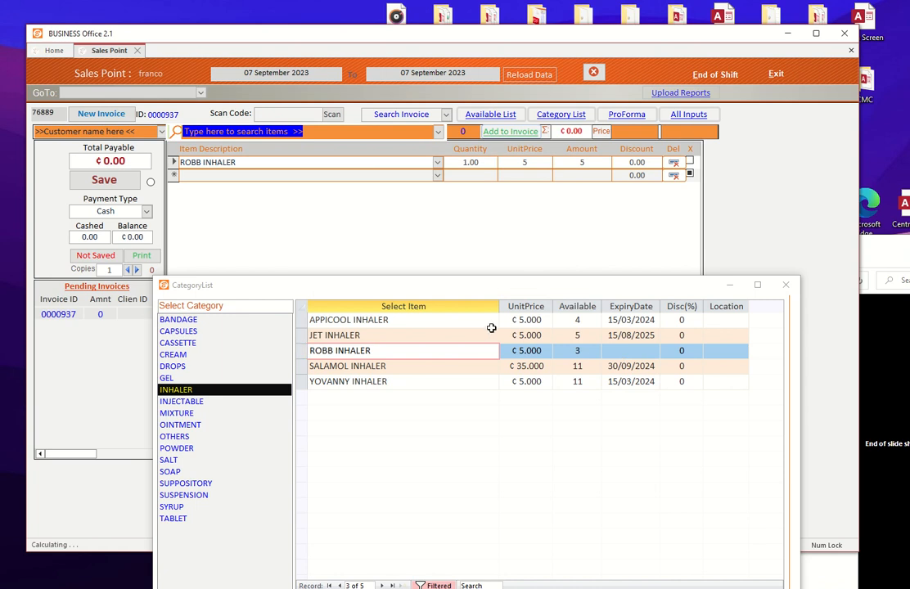
- Add one JOY OINTMENT SMALL to the invoice from the OINTMENT category
{"action": "left_click", "coordinate": [184, 426]}
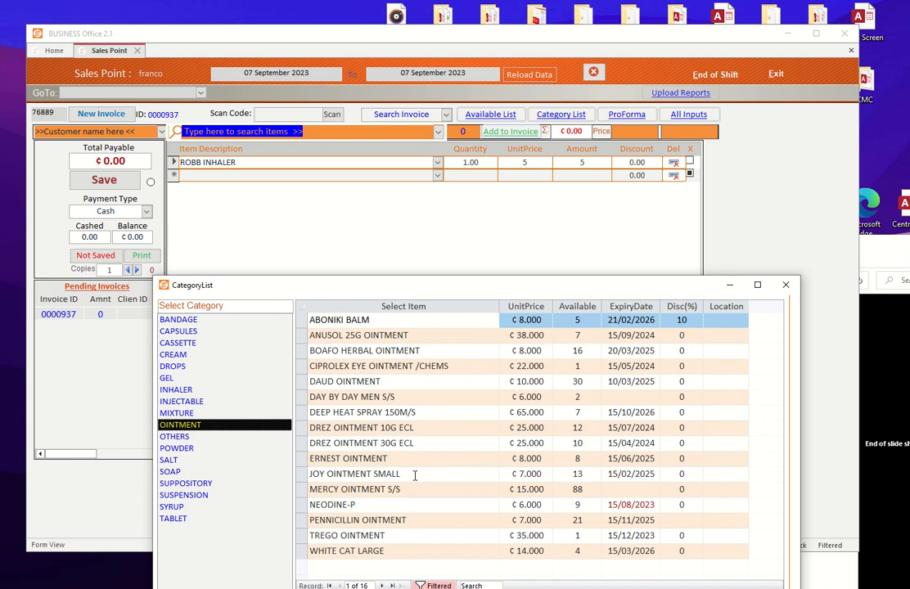
{"action": "double_click", "coordinate": [415, 476]}
{"action": "left_click", "coordinate": [444, 283]}
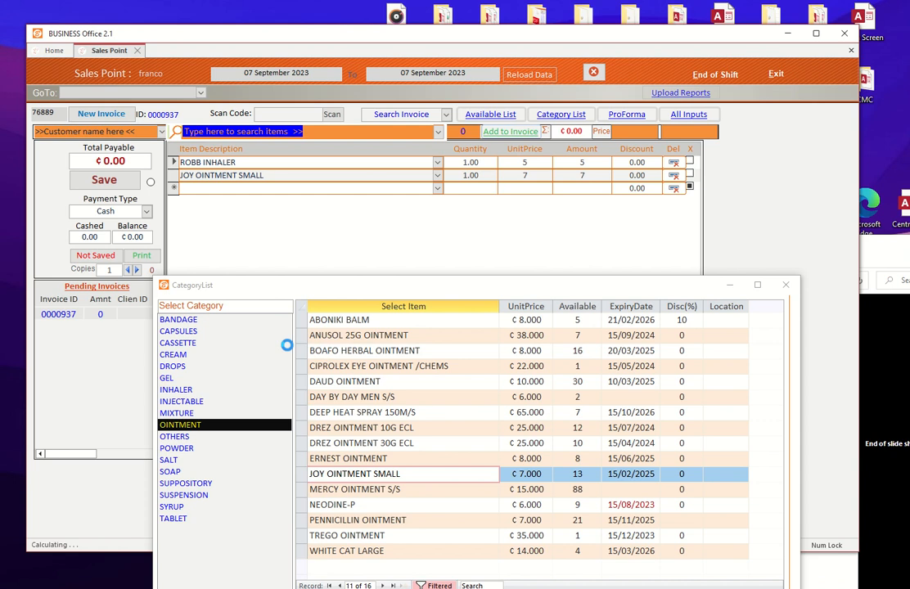
- Add one GAUZE BANDAGE 3 12 from the BANDAGE category and close the category list
{"action": "left_click", "coordinate": [185, 320]}
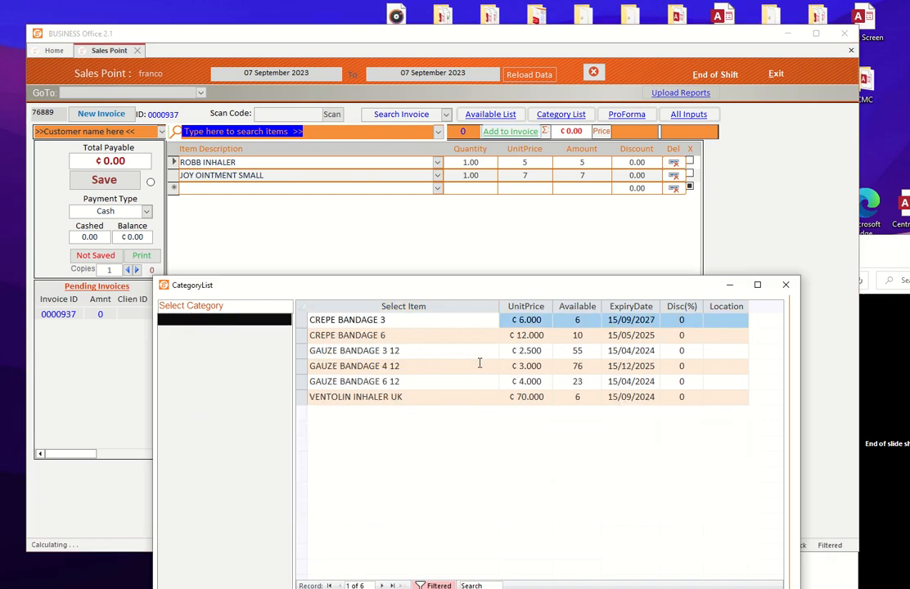
{"action": "double_click", "coordinate": [424, 351]}
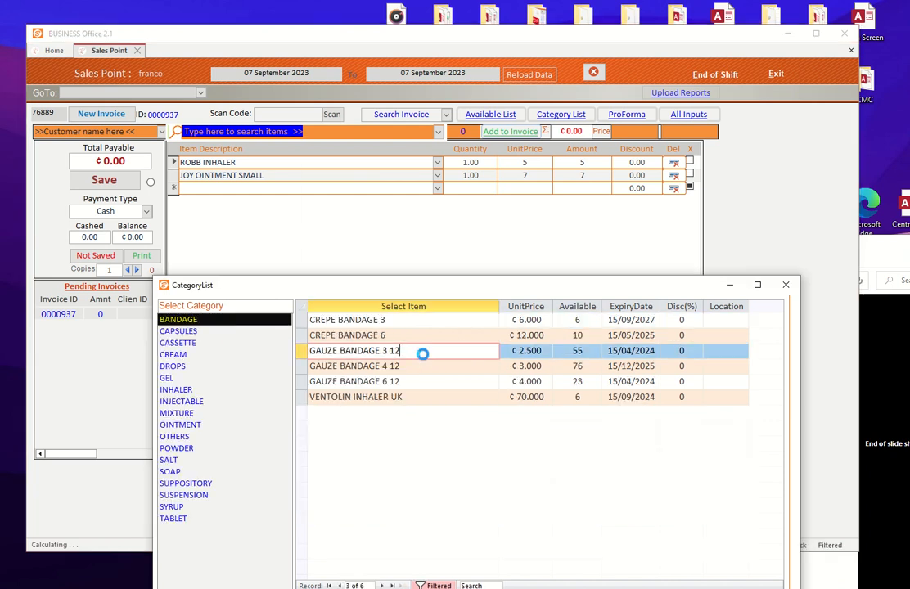
{"action": "left_click", "coordinate": [462, 281]}
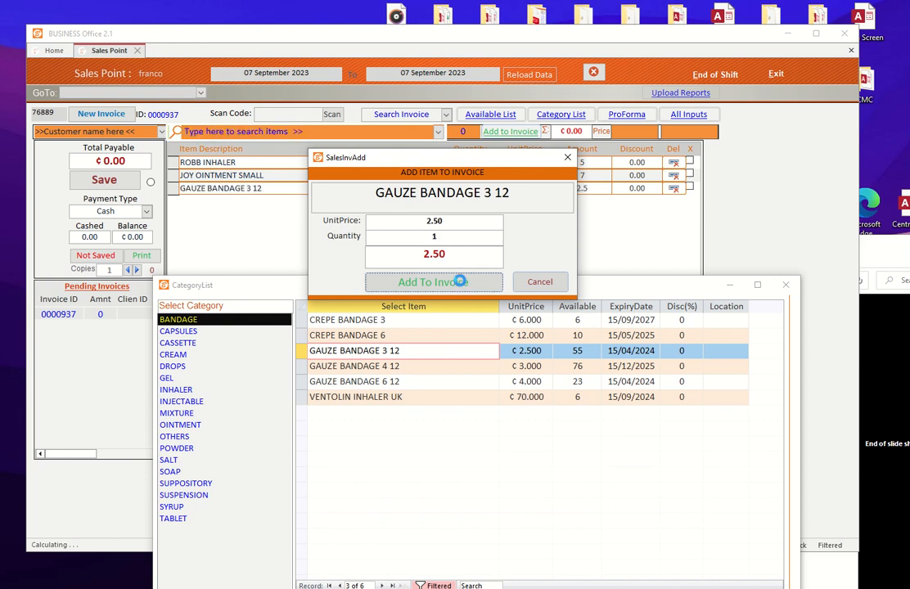
{"action": "left_click", "coordinate": [786, 285]}
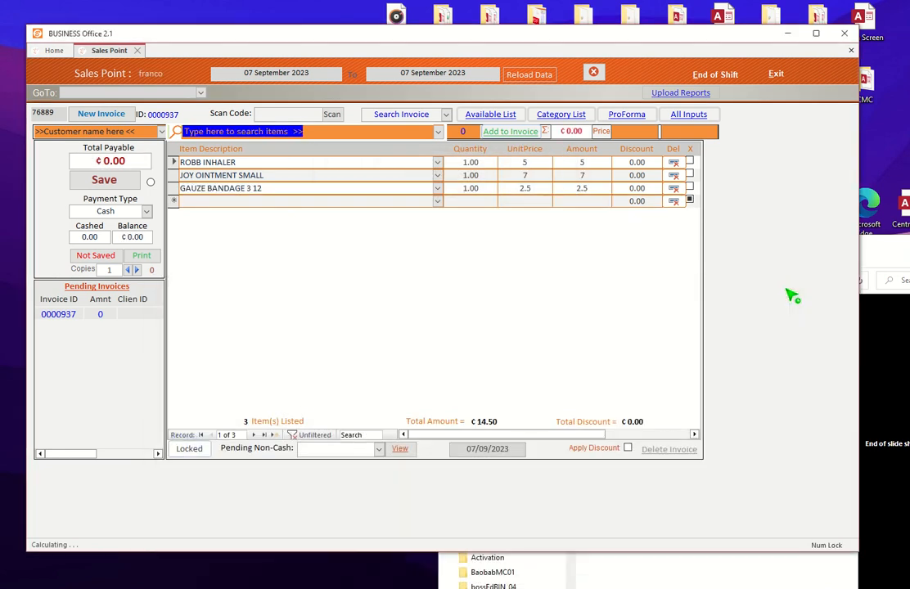